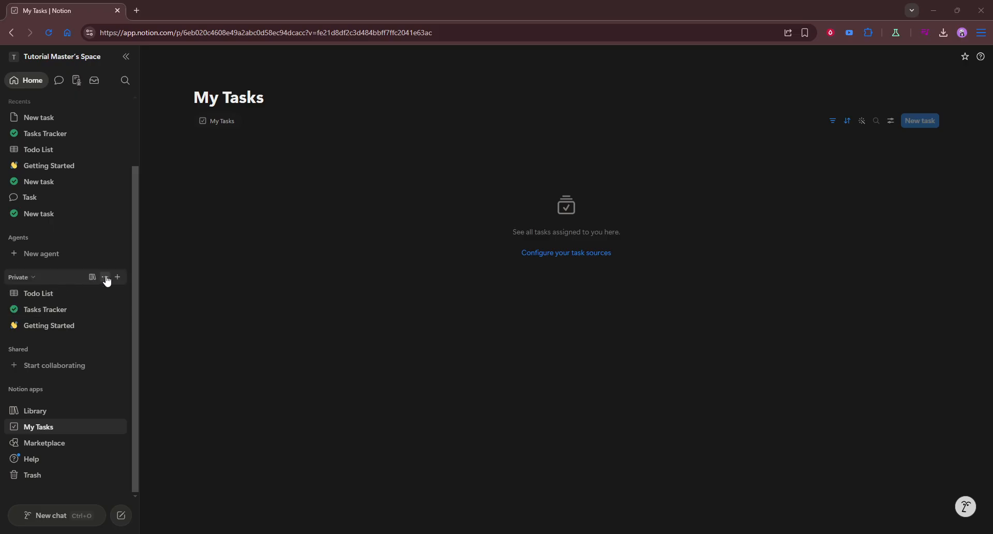
Create a new private page titled "HR Operations".
{"action": "left_click", "coordinate": [118, 282]}
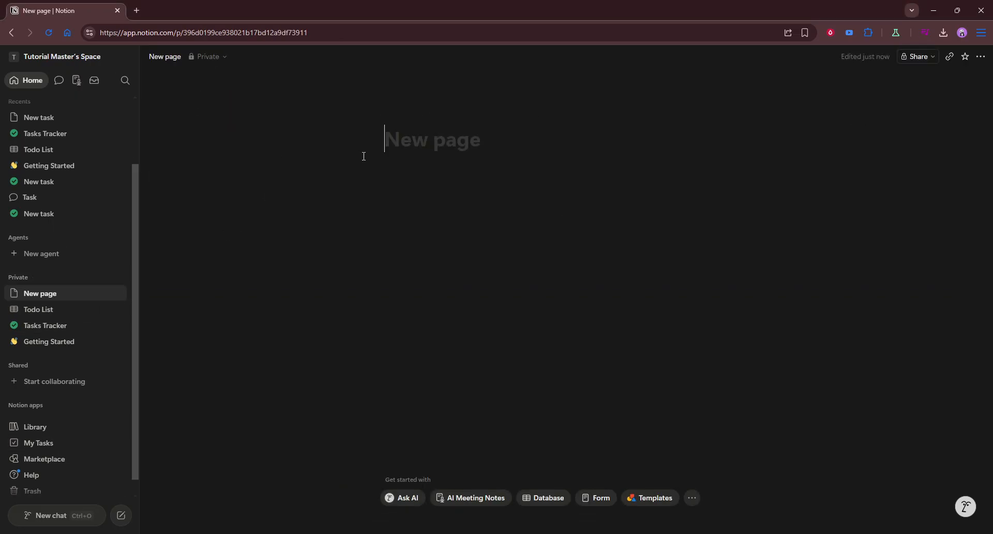
{"action": "type", "text": "HR"}
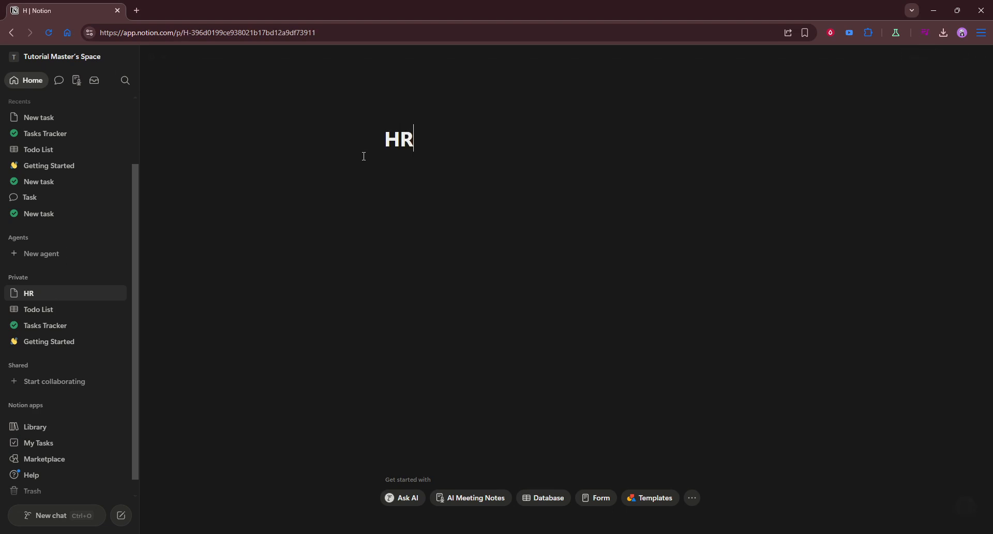
{"action": "type", "text": " Operations"}
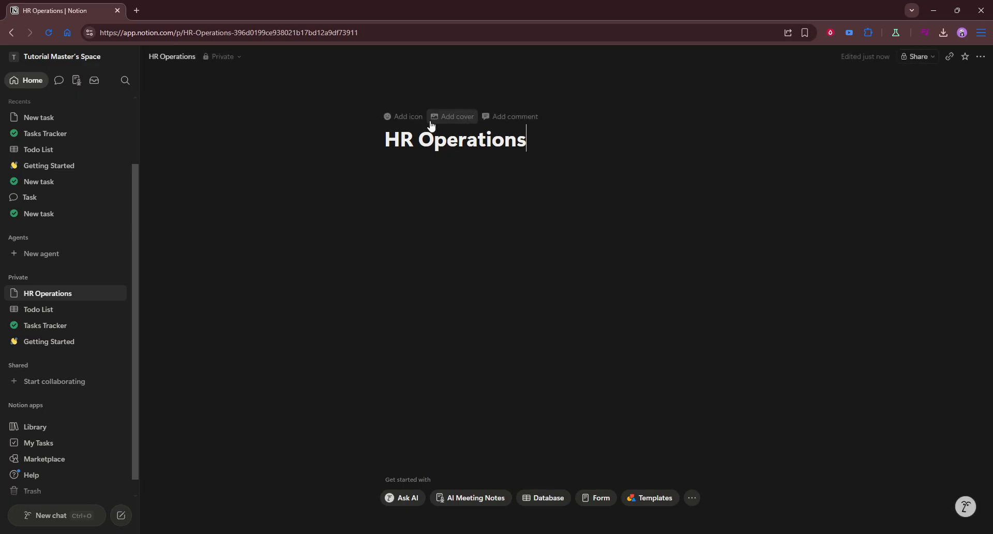
Insert a Board view database below the page title, closing the new database setup panel.
{"action": "left_click", "coordinate": [466, 174]}
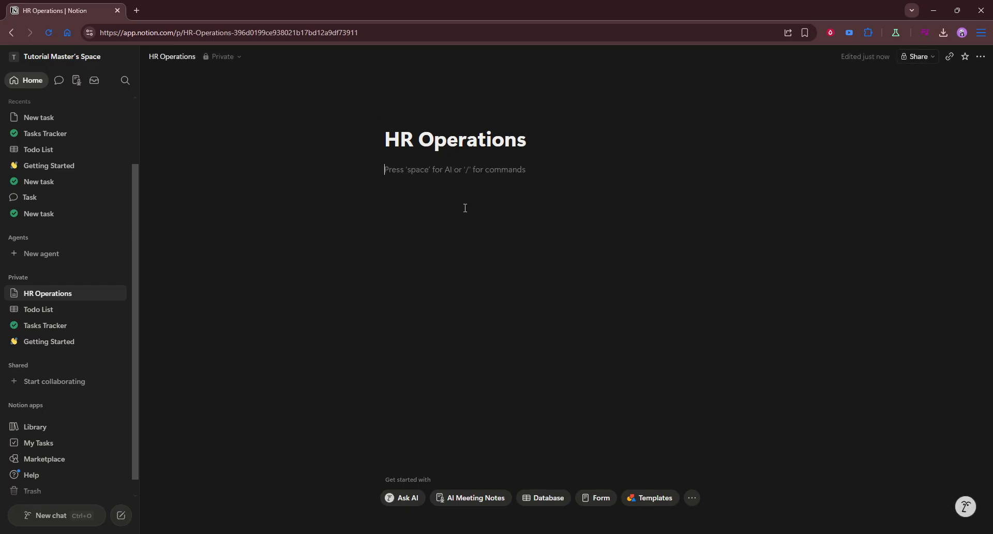
{"action": "type", "text": "/"}
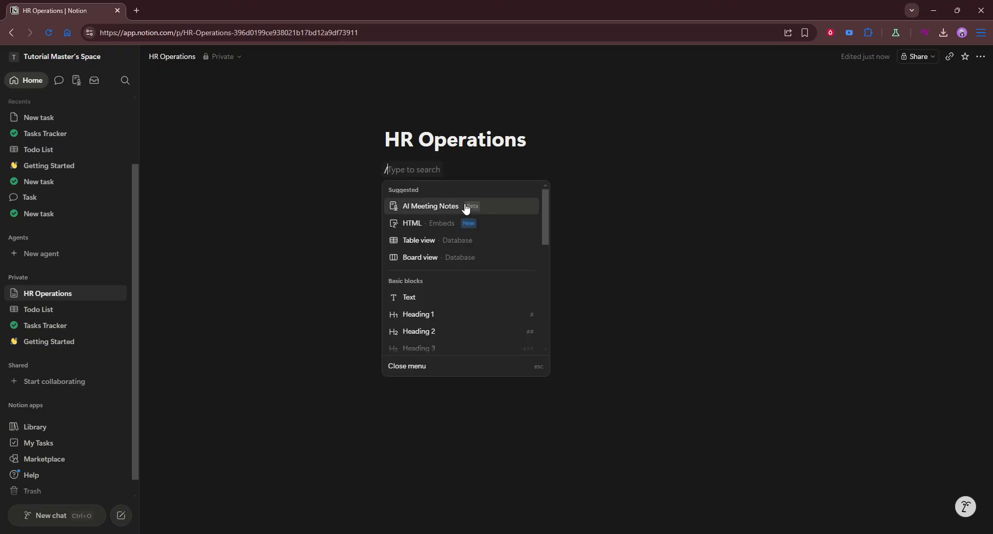
{"action": "type", "text": "boa"}
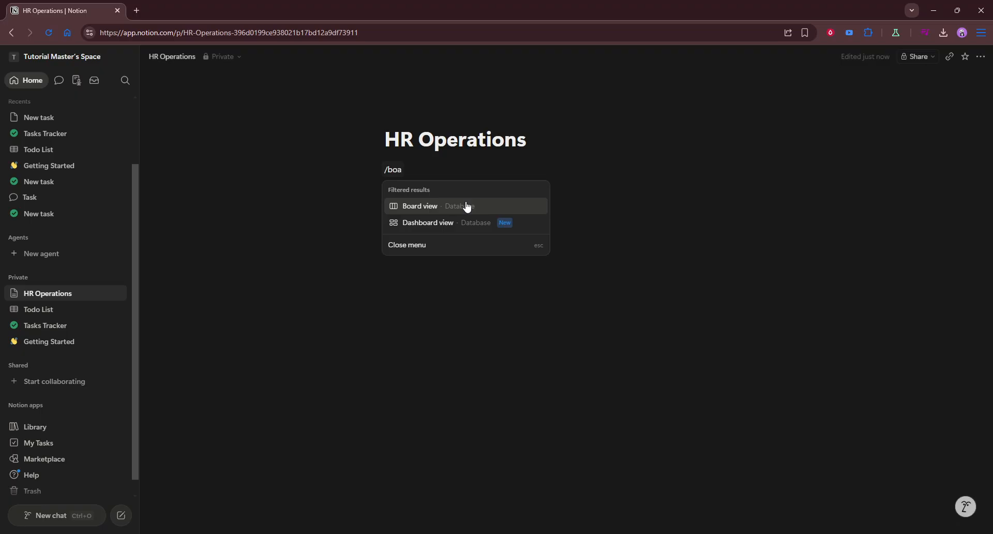
{"action": "left_click", "coordinate": [466, 207]}
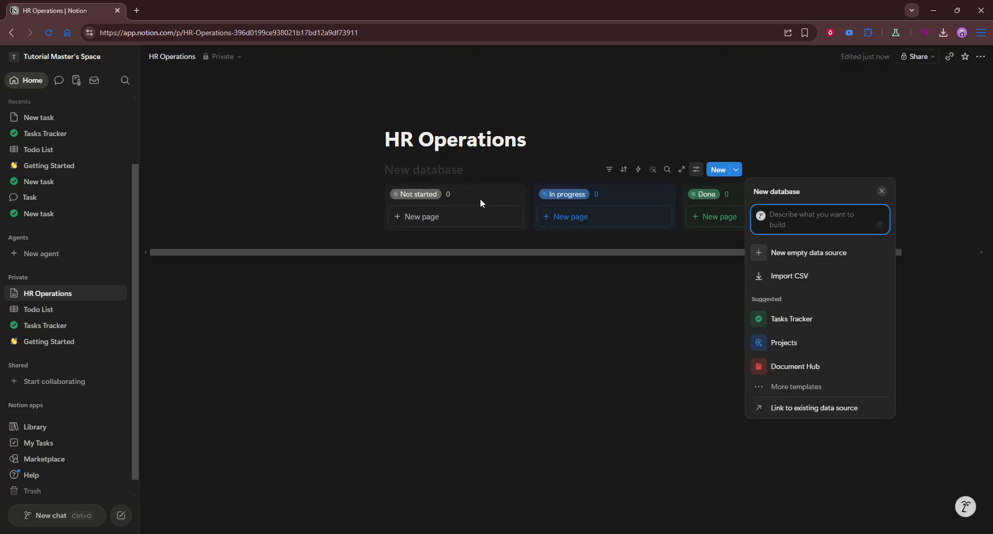
{"action": "left_click", "coordinate": [520, 272]}
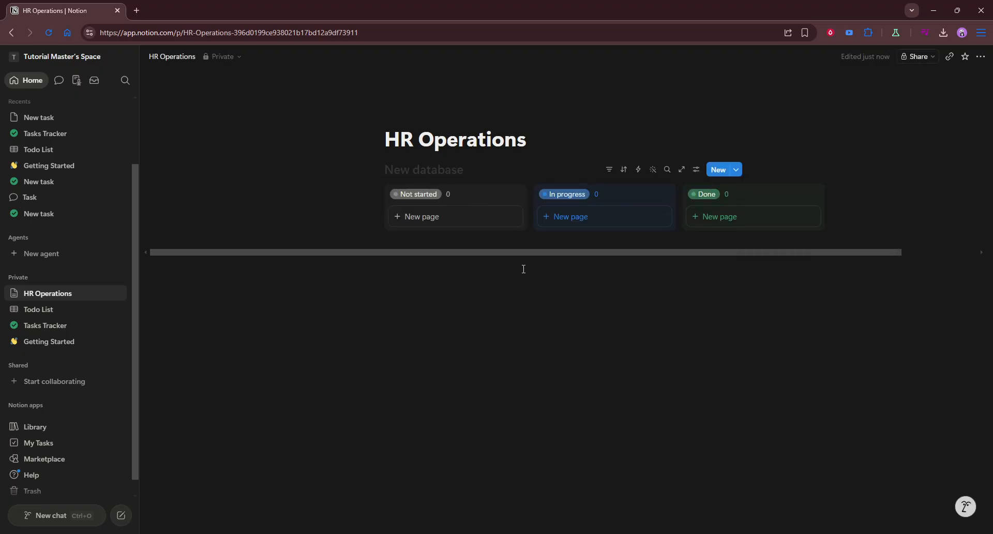
{"action": "left_click", "coordinate": [569, 195]}
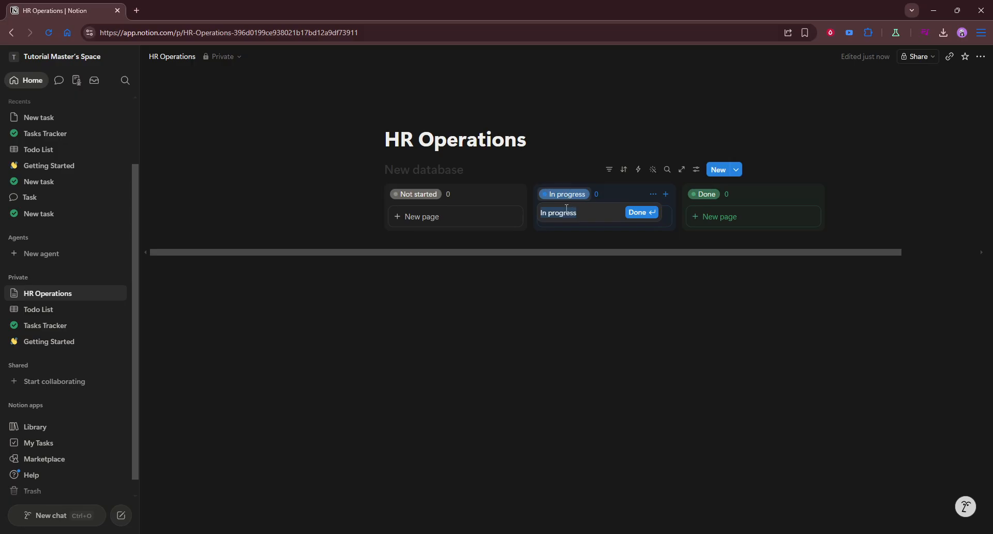
{"action": "type", "text": "Hiring"}
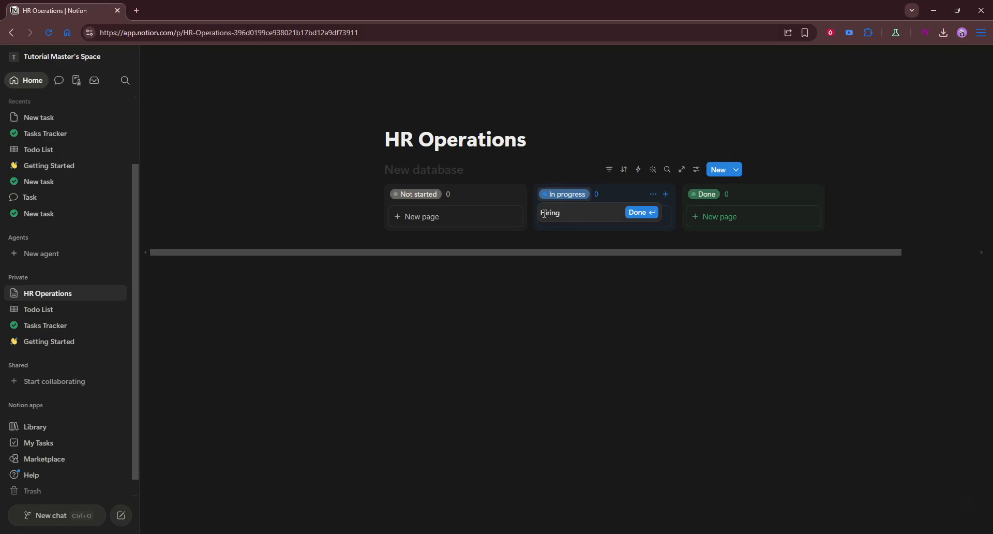
{"action": "left_click", "coordinate": [707, 192]}
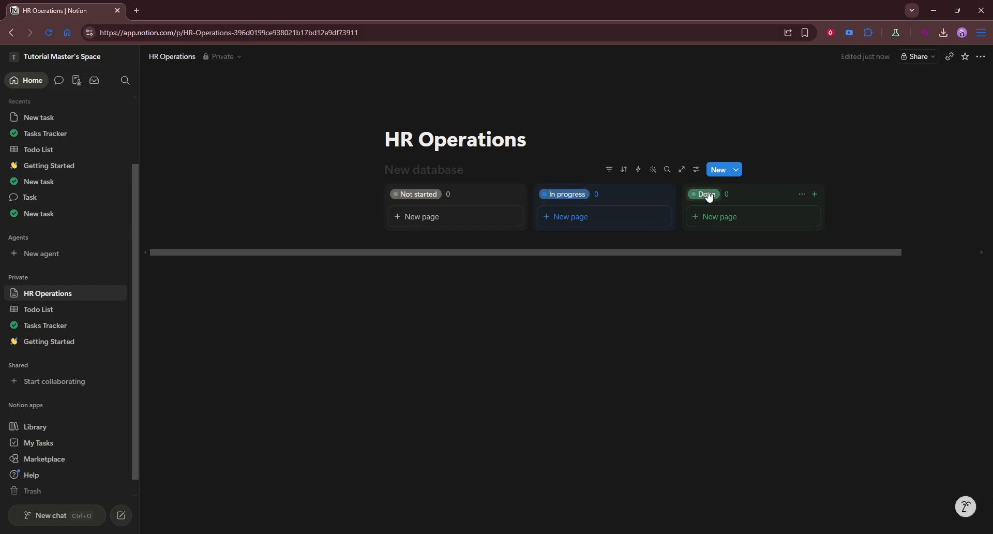
Rename the board's "In progress" group to "Hiring".
{"action": "left_click", "coordinate": [568, 197]}
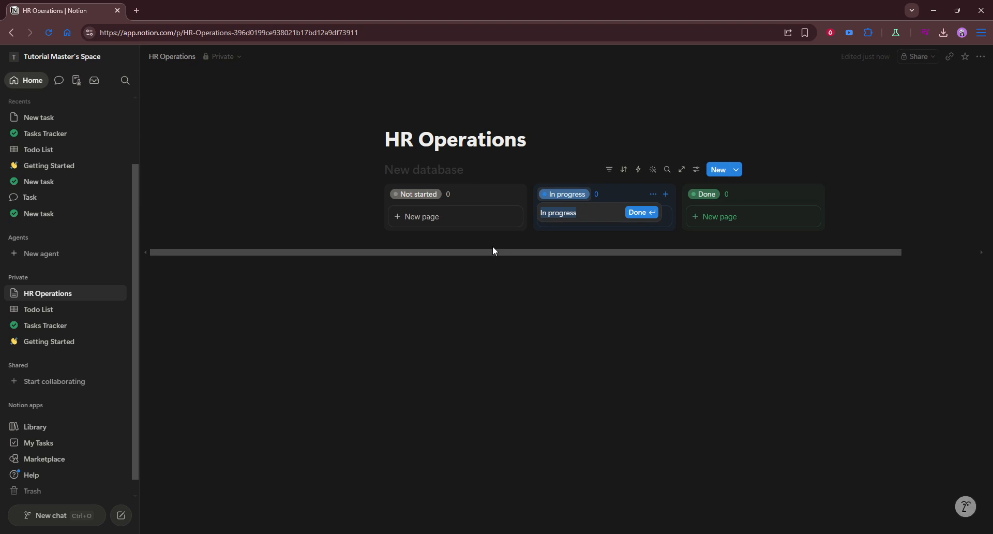
{"action": "type", "text": "Hiring"}
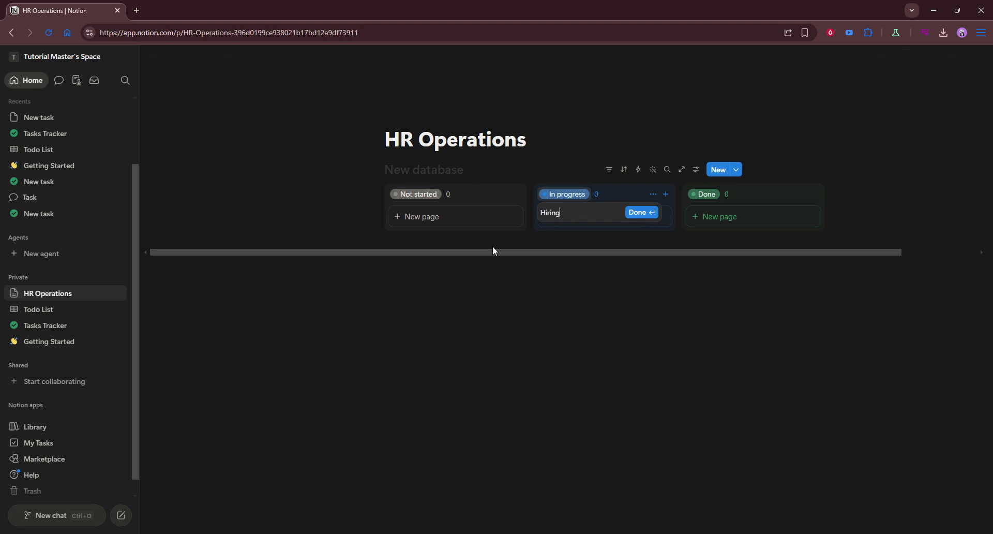
{"action": "left_click", "coordinate": [631, 214]}
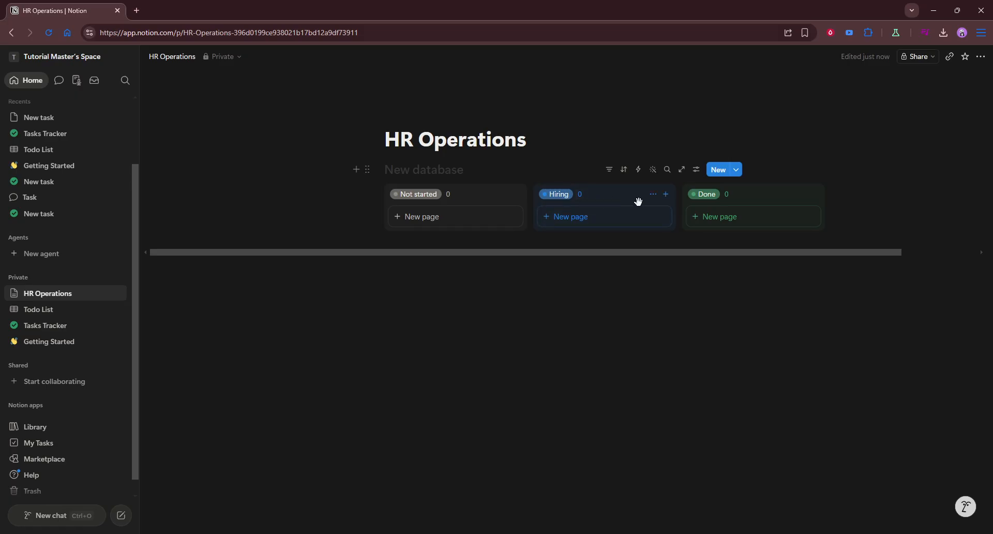
Rename the board's "Done" group to "Hired".
{"action": "left_click", "coordinate": [702, 196]}
{"action": "left_click", "coordinate": [715, 216]}
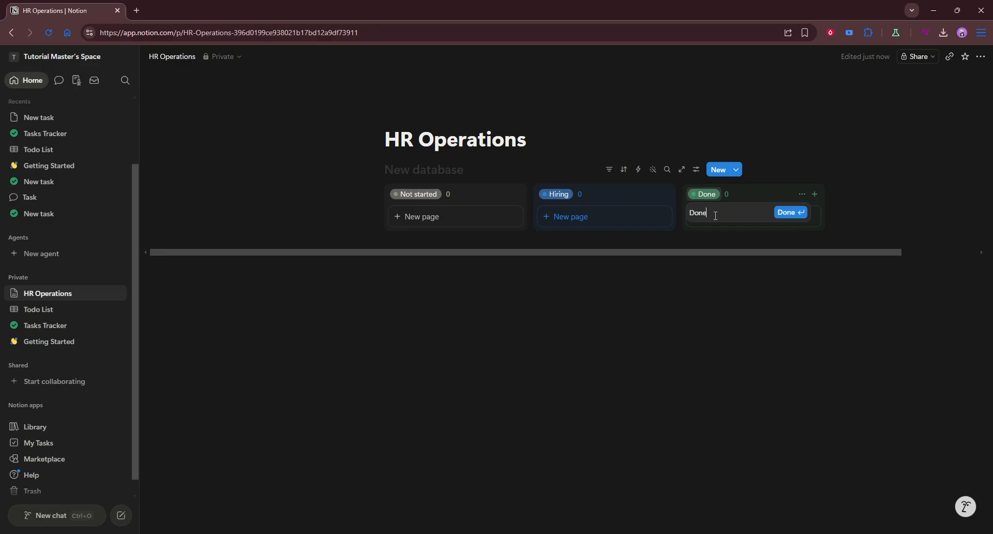
{"action": "double_click", "coordinate": [697, 215]}
{"action": "type", "text": "Hi"}
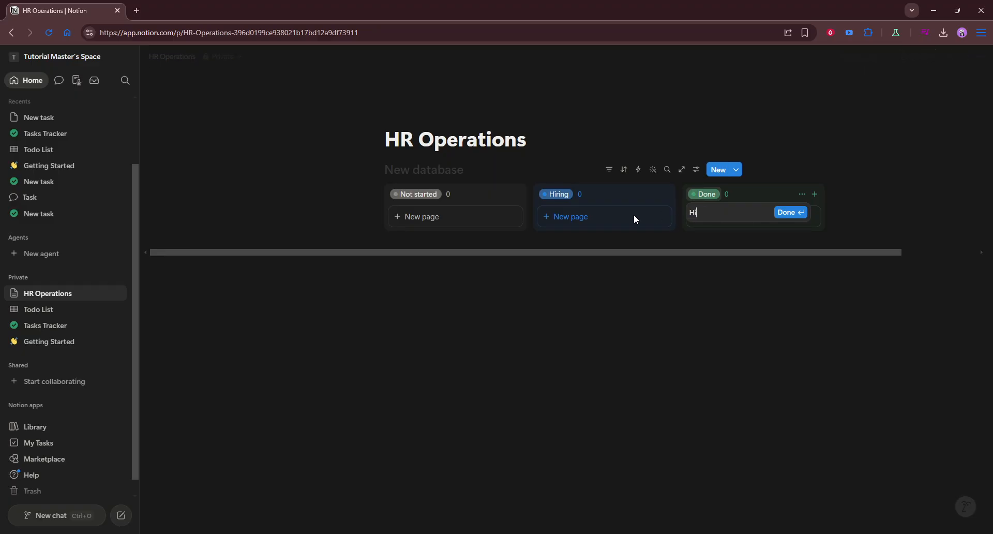
{"action": "type", "text": "red"}
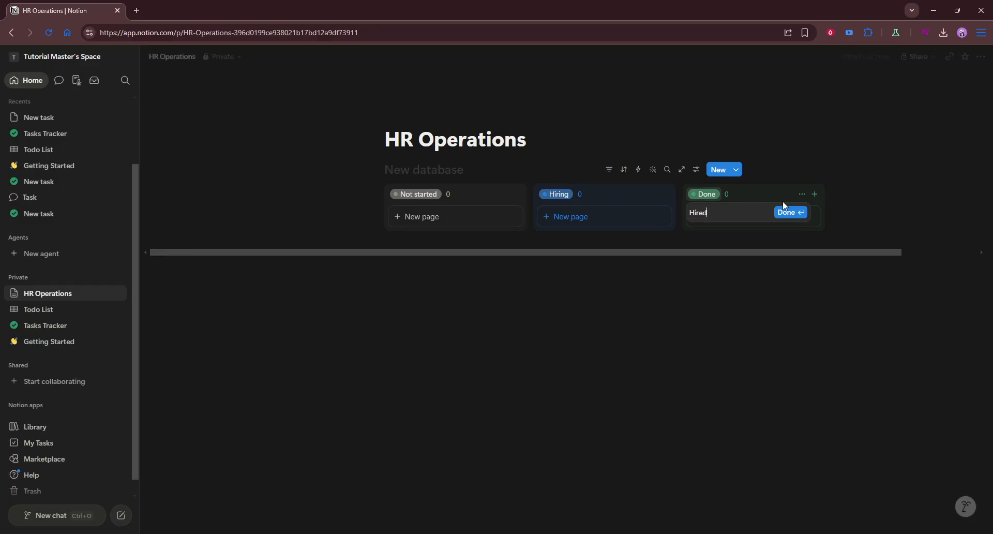
{"action": "left_click", "coordinate": [798, 212]}
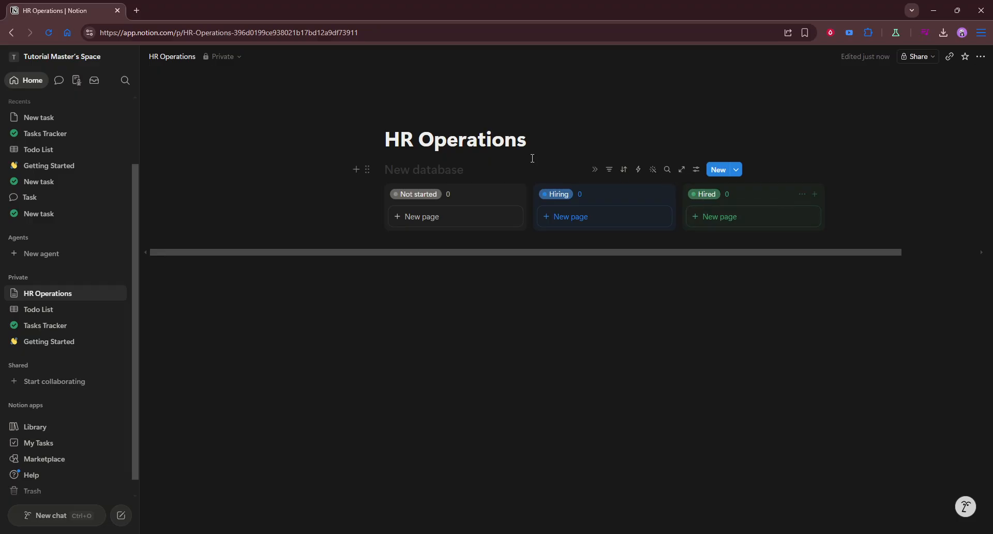
Insert an inline database below the board and close its setup panel.
{"action": "left_click", "coordinate": [530, 306]}
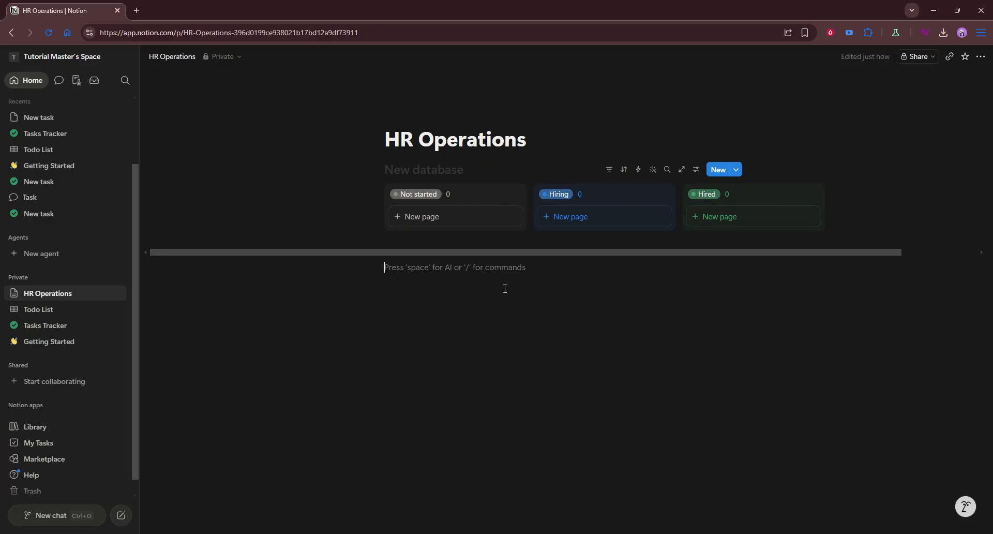
{"action": "type", "text": "/datab"}
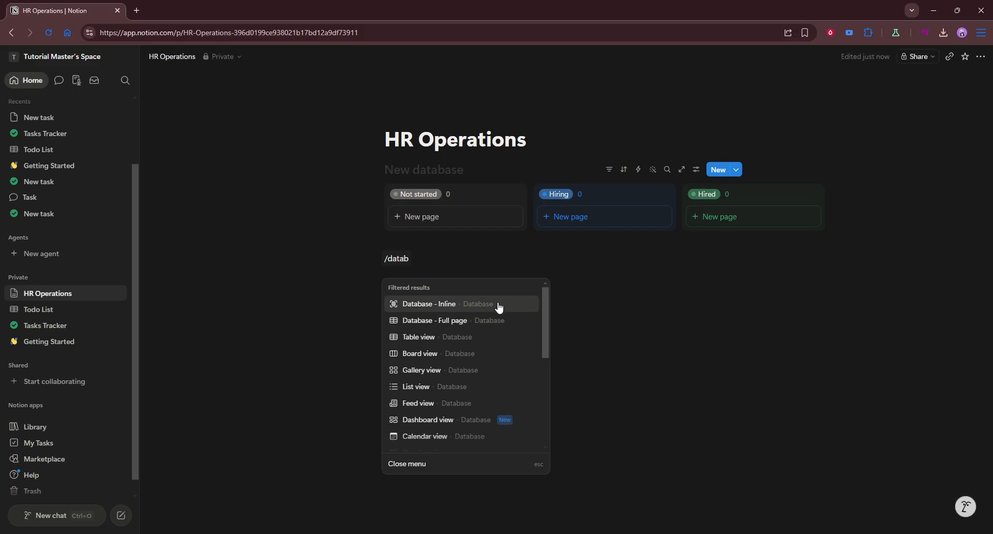
{"action": "left_click", "coordinate": [498, 305]}
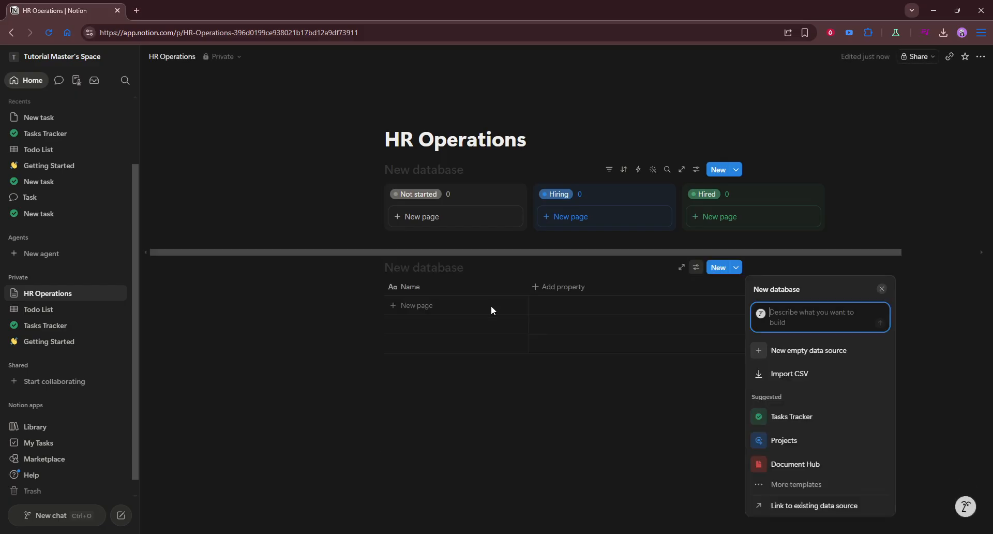
{"action": "left_click", "coordinate": [463, 265]}
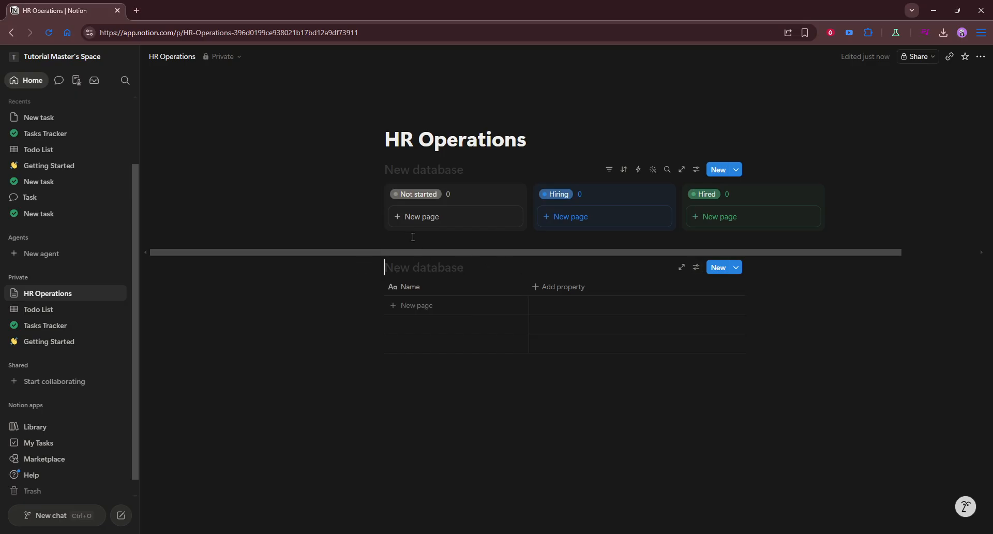
Title the inline database "Applicants".
{"action": "type", "text": "Aop"}
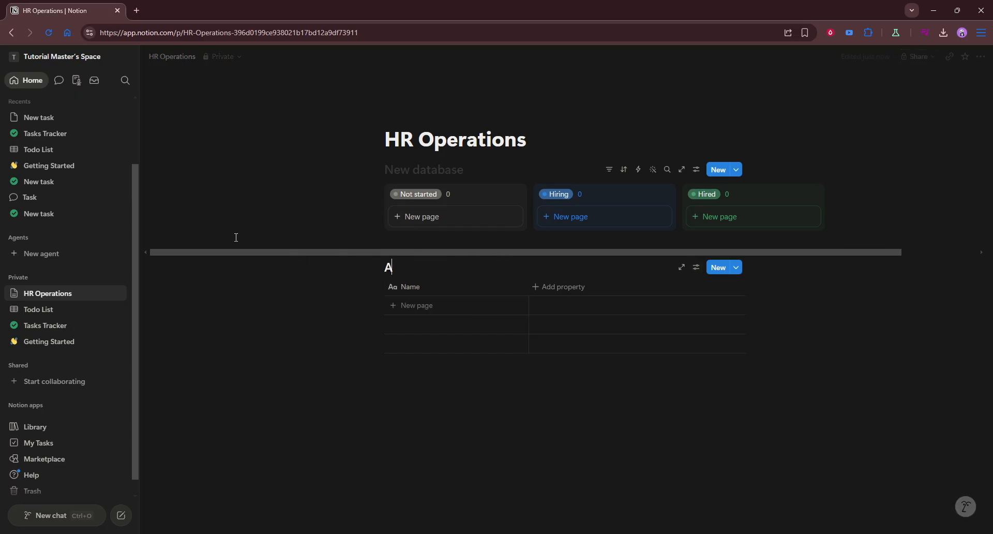
{"action": "key", "text": "BackSpace"}
{"action": "key", "text": "BackSpace"}
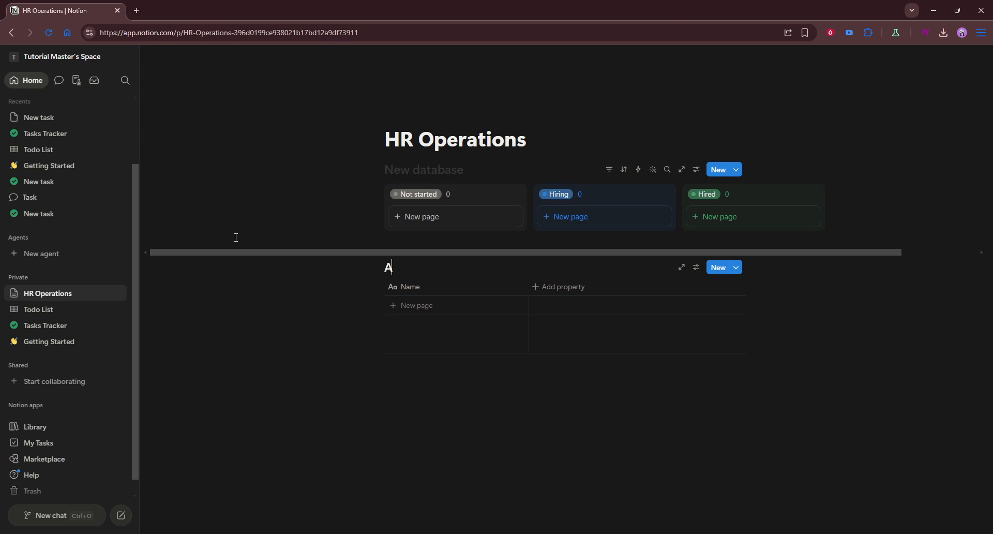
{"action": "type", "text": "pplicants"}
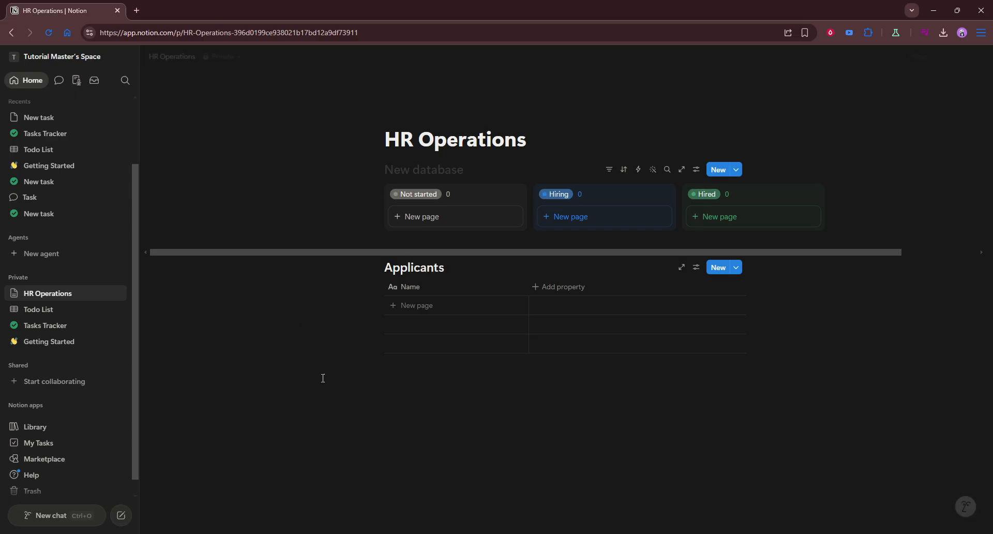
Insert a Feed view database below the Applicants table and close its setup panel.
{"action": "left_click", "coordinate": [412, 408]}
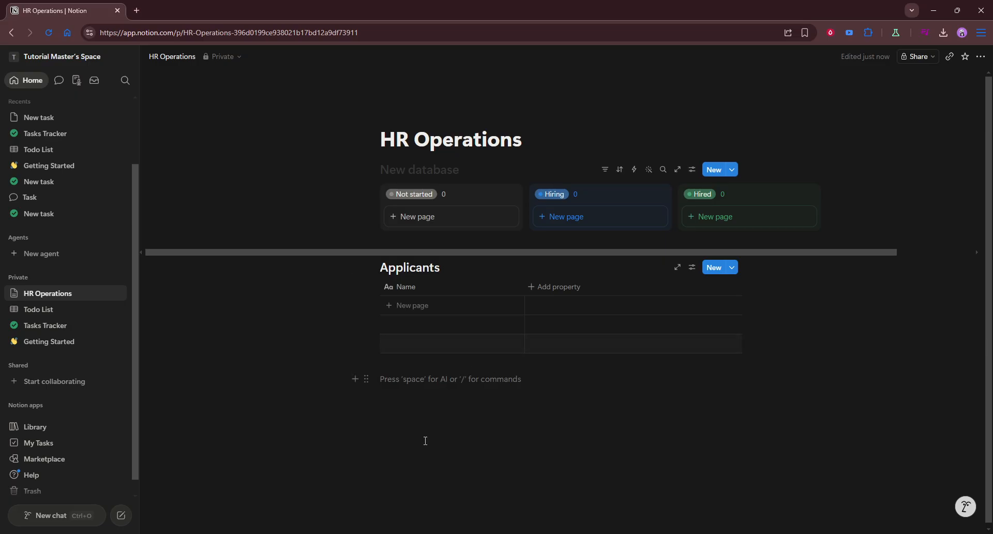
{"action": "scroll", "coordinate": [445, 454], "scroll_direction": "down", "scroll_amount": 1}
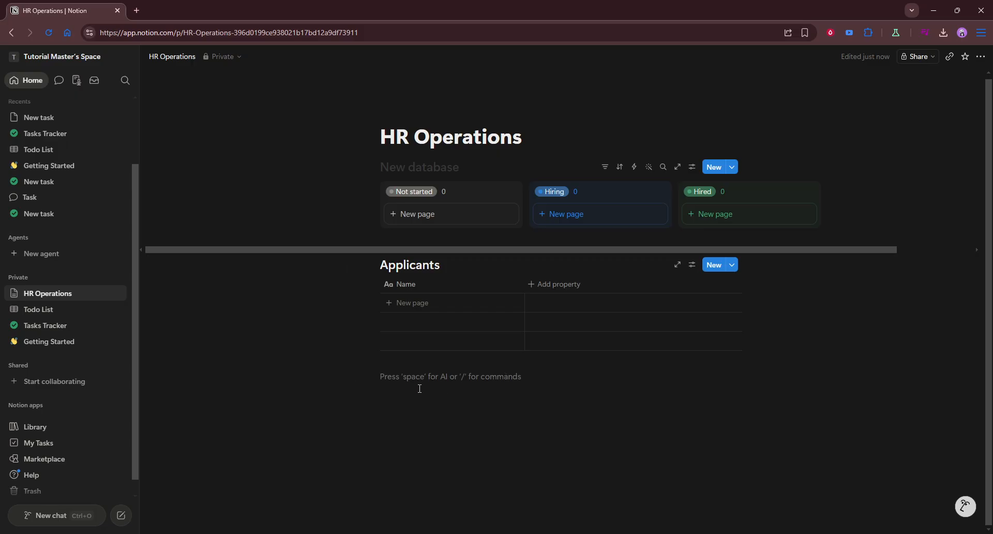
{"action": "type", "text": "/"}
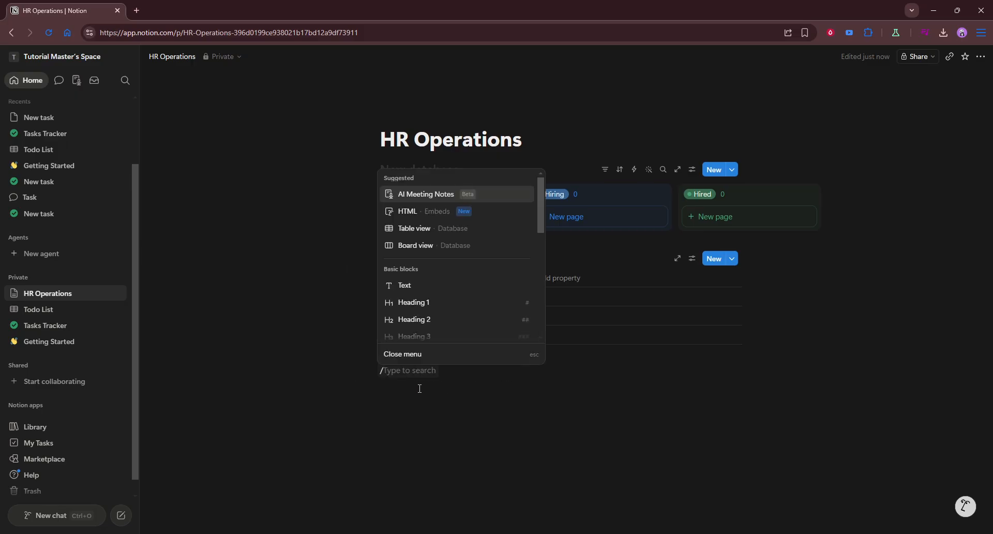
{"action": "type", "text": "view"}
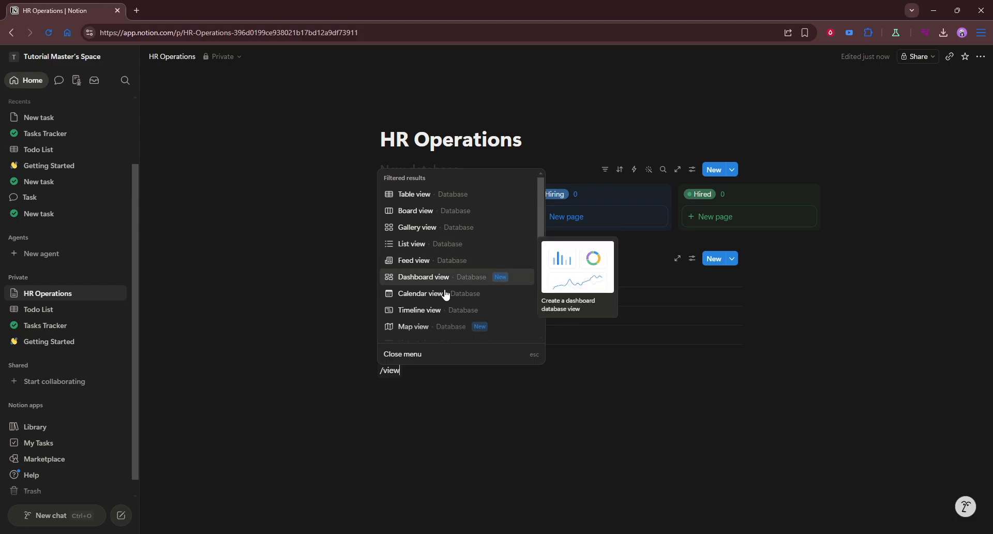
{"action": "scroll", "coordinate": [460, 258], "scroll_direction": "down", "scroll_amount": 1}
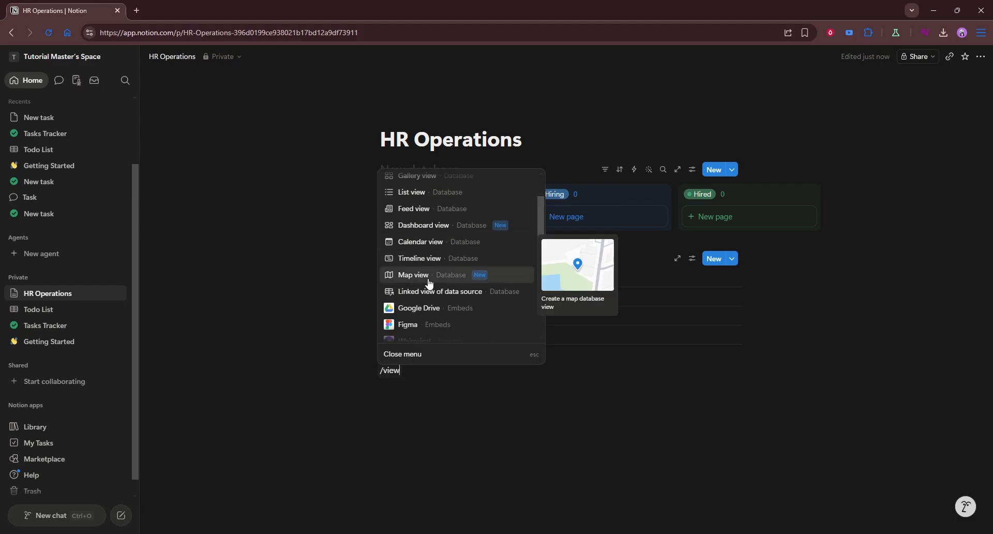
{"action": "scroll", "coordinate": [428, 282], "scroll_direction": "up", "scroll_amount": 1}
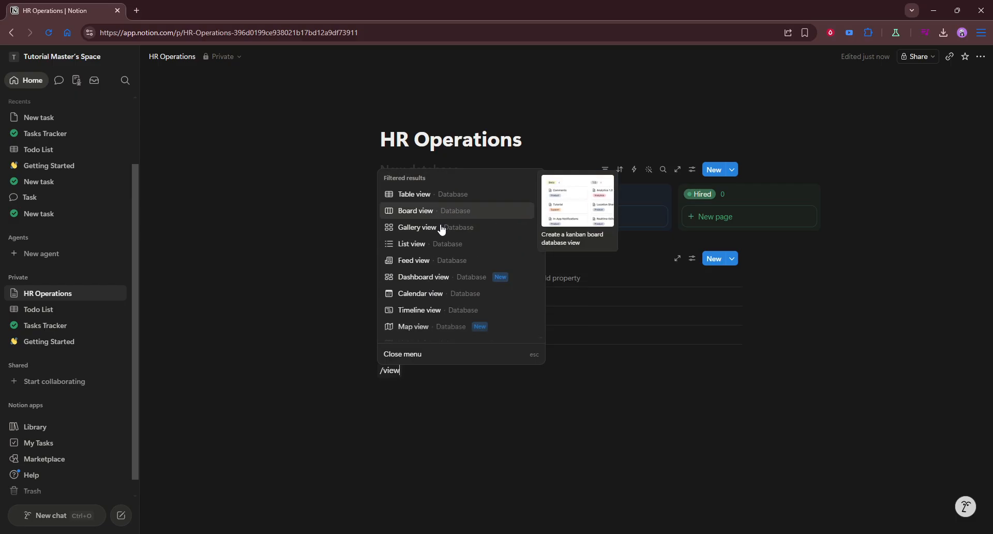
{"action": "left_click", "coordinate": [445, 262]}
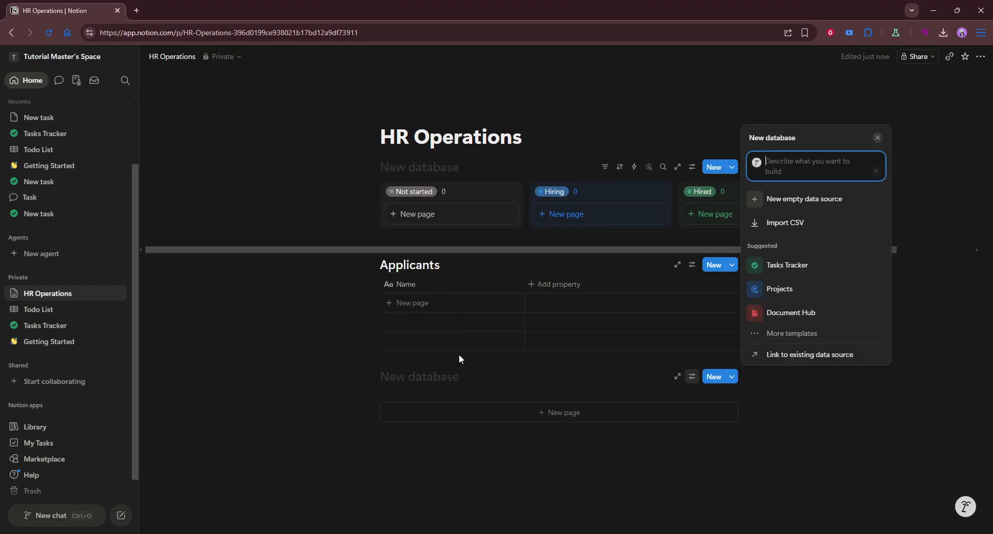
{"action": "left_click", "coordinate": [463, 378]}
{"action": "left_click", "coordinate": [463, 380]}
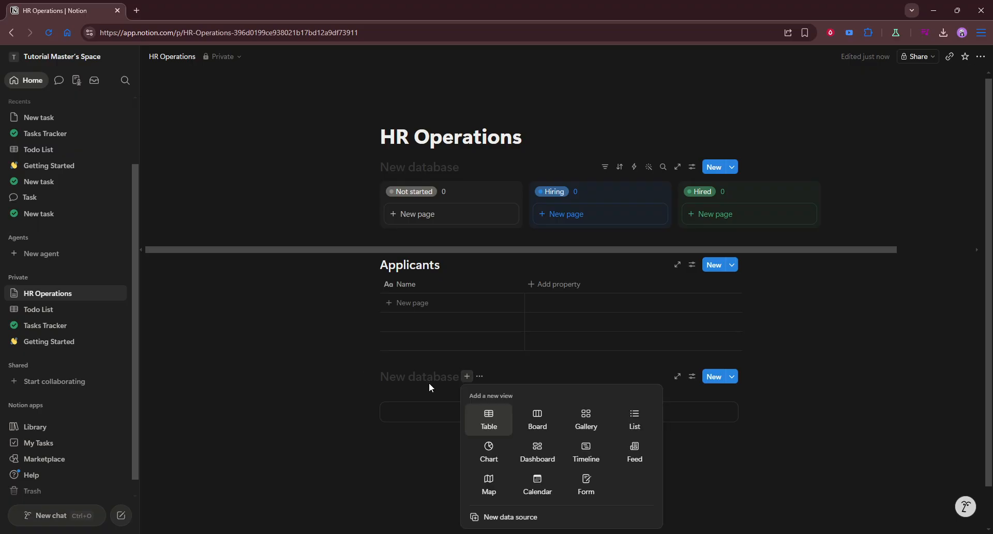
Title the Feed database "Checklist".
{"action": "left_click", "coordinate": [429, 383]}
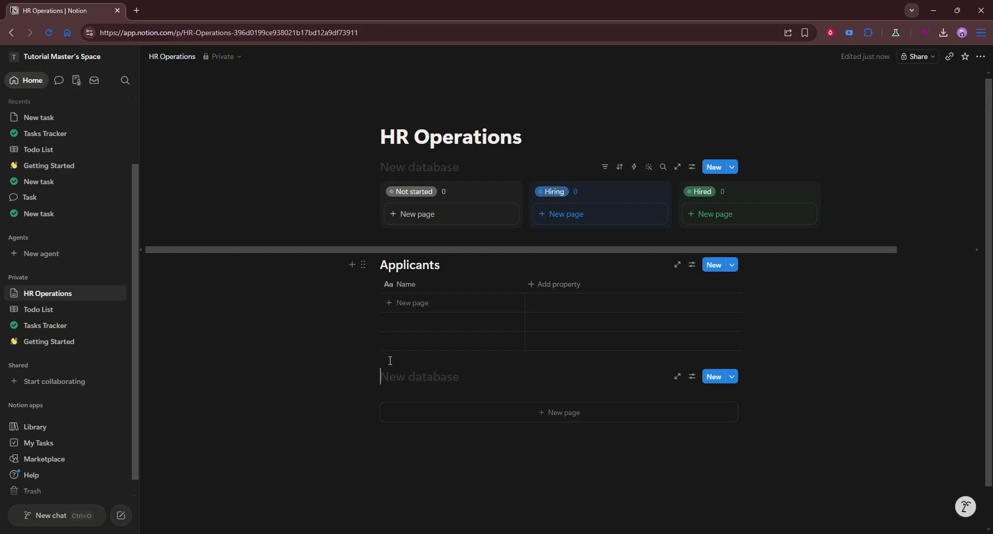
{"action": "type", "text": "CHeckl"}
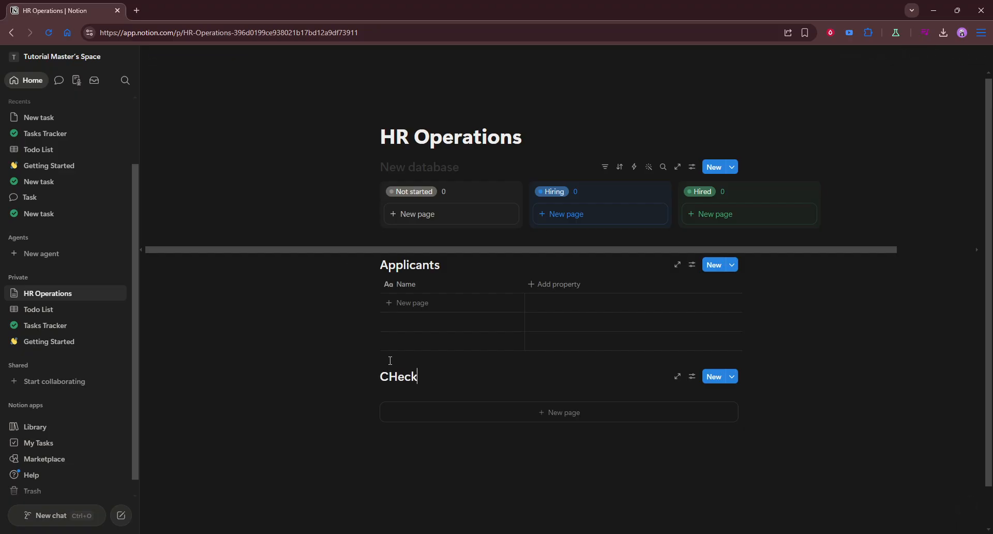
{"action": "key", "text": "BackSpace"}
{"action": "key", "text": "BackSpace"}
{"action": "key", "text": "BackSpace"}
{"action": "key", "text": "BackSpace"}
{"action": "type", "text": "h"}
{"action": "key", "text": "BackSpace"}
{"action": "key", "text": "BackSpace"}
{"action": "type", "text": "hecklist"}
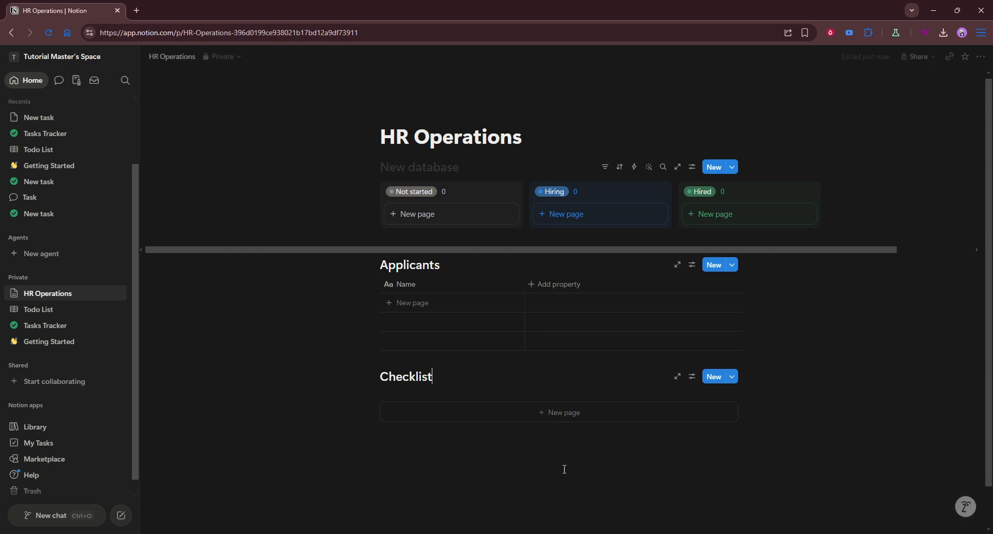
Add a new page to the Checklist feed and close the page preview.
{"action": "left_click", "coordinate": [653, 446]}
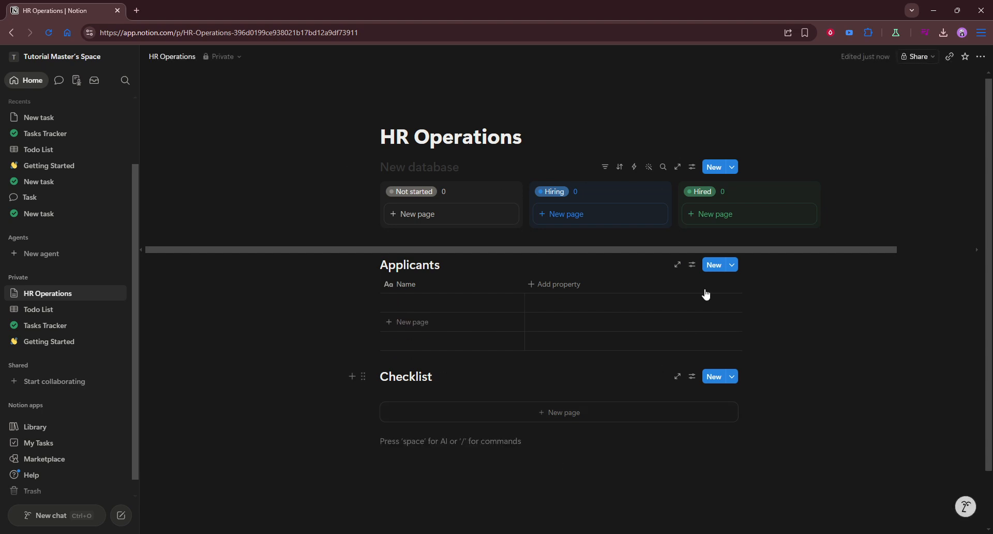
{"action": "left_click", "coordinate": [519, 417]}
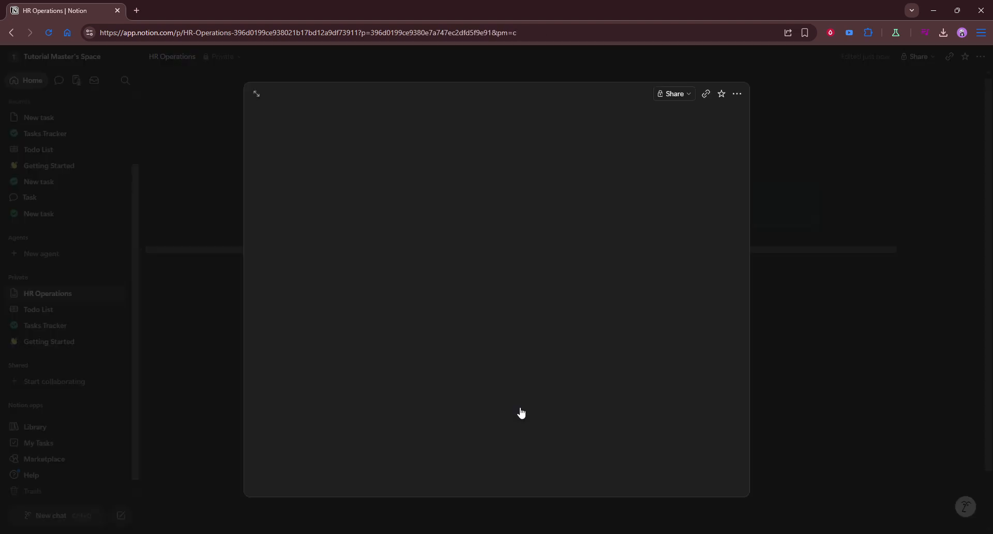
{"action": "left_click", "coordinate": [760, 95]}
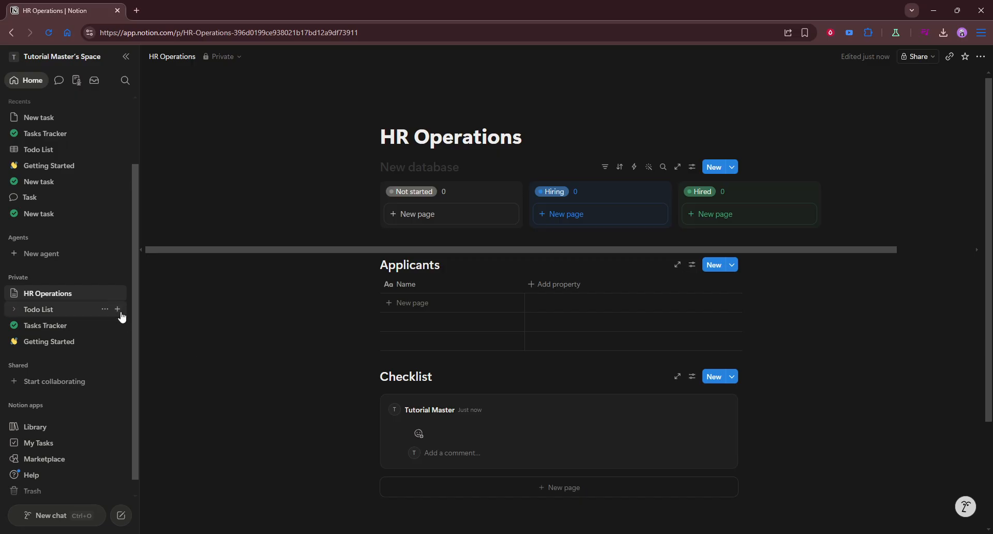
Add a sub-page under HR Operations, enter "/view" to browse the database view blocks, then close the menu and page.
{"action": "left_click", "coordinate": [117, 296]}
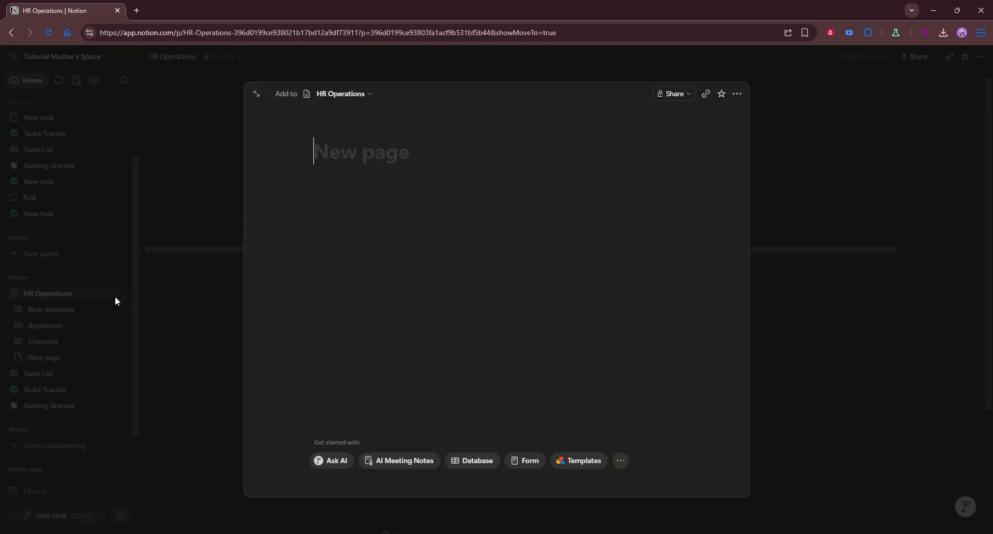
{"action": "left_click", "coordinate": [333, 246]}
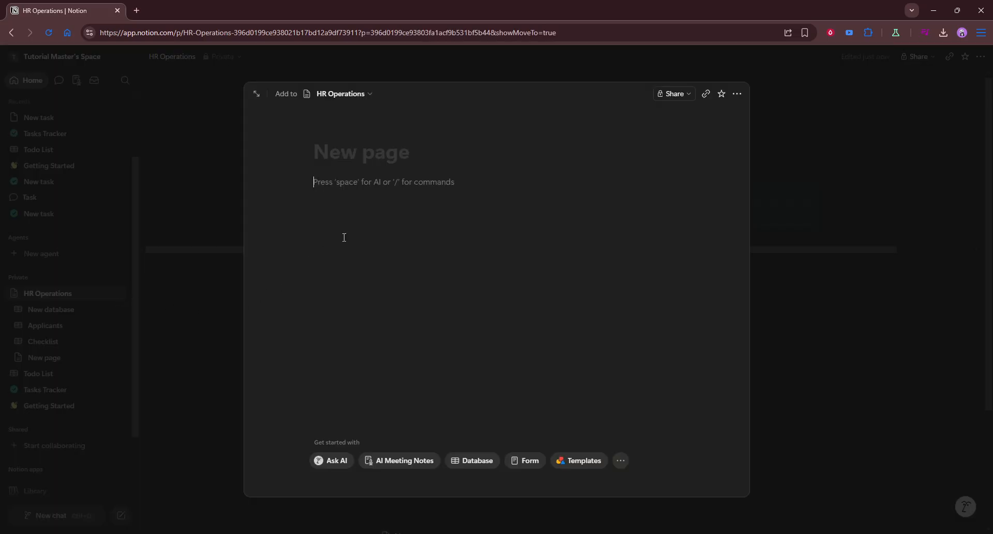
{"action": "type", "text": "/"}
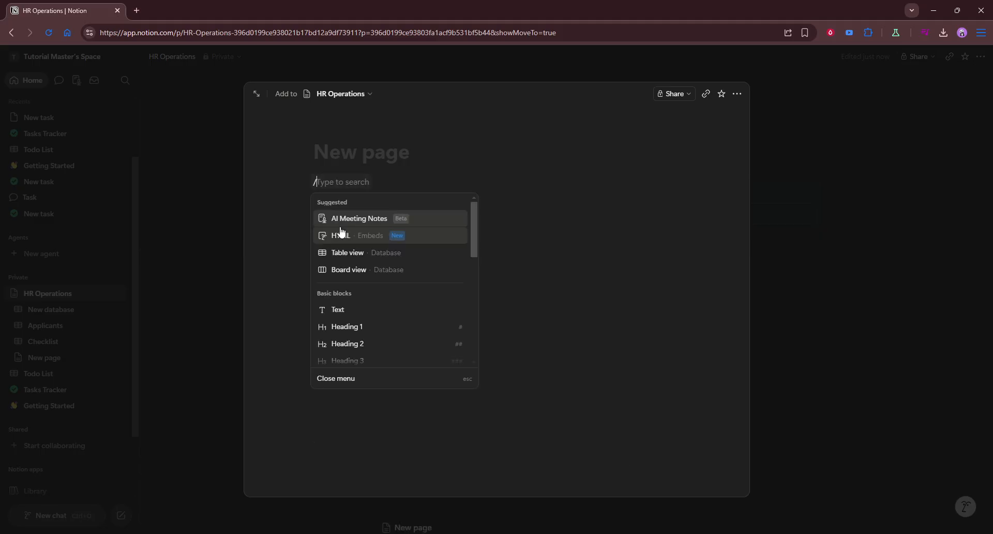
{"action": "type", "text": "voew"}
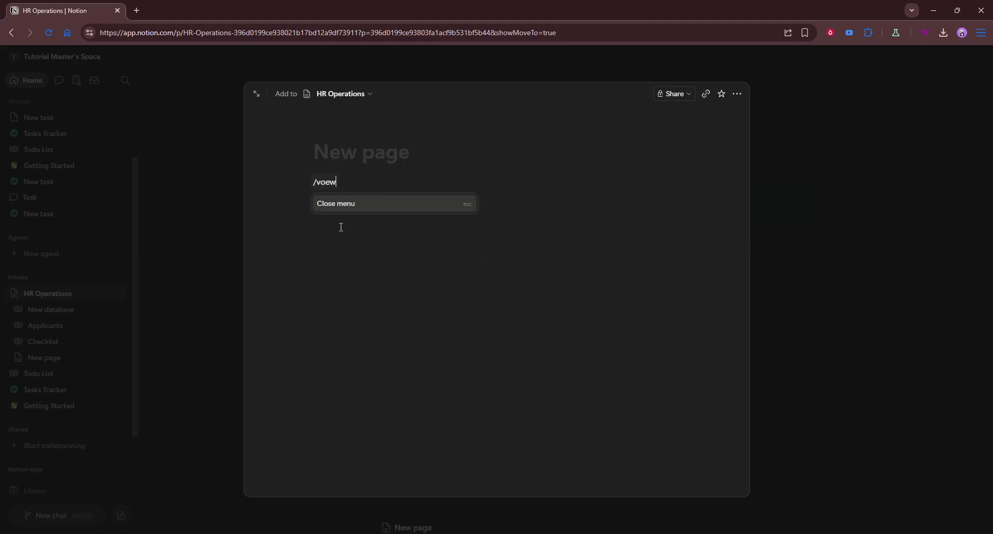
{"action": "key", "text": "BackSpace"}
{"action": "key", "text": "BackSpace"}
{"action": "key", "text": "BackSpace"}
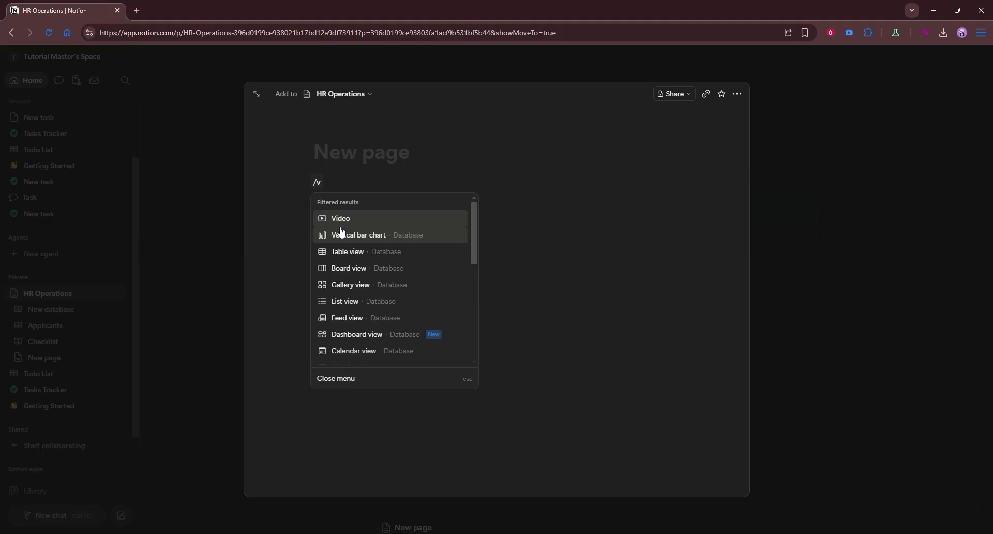
{"action": "type", "text": "iew"}
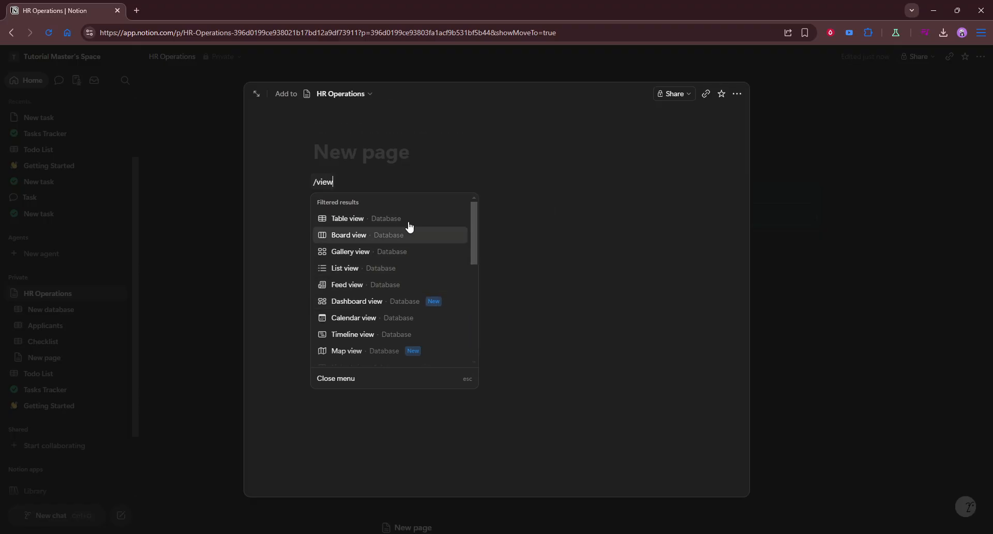
{"action": "scroll", "coordinate": [392, 280], "scroll_direction": "down", "scroll_amount": 2}
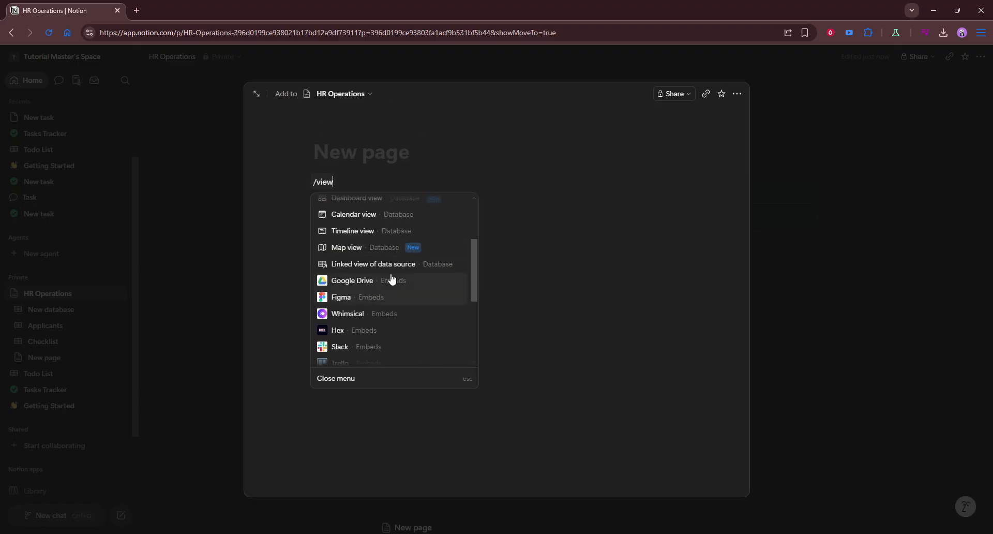
{"action": "scroll", "coordinate": [383, 280], "scroll_direction": "up", "scroll_amount": 2}
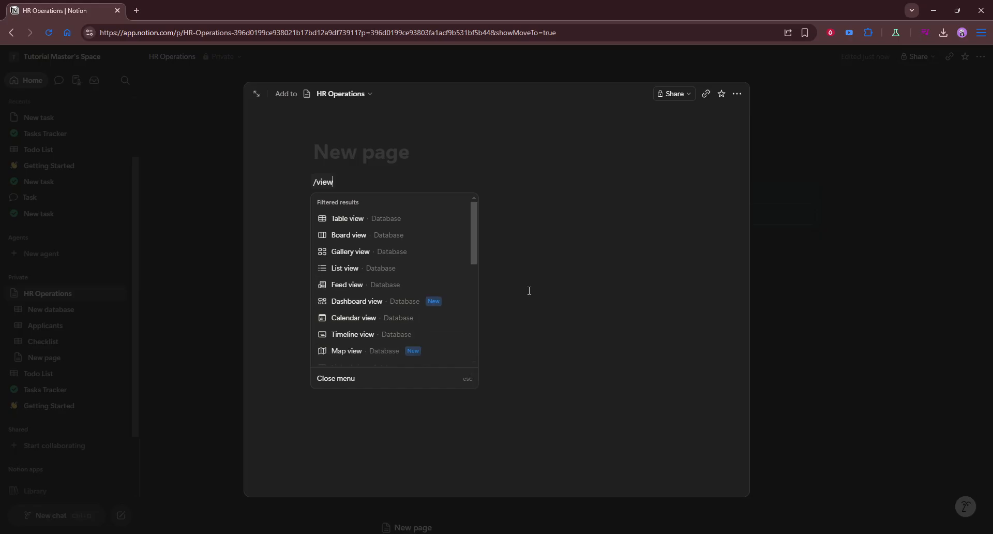
{"action": "left_click", "coordinate": [773, 116]}
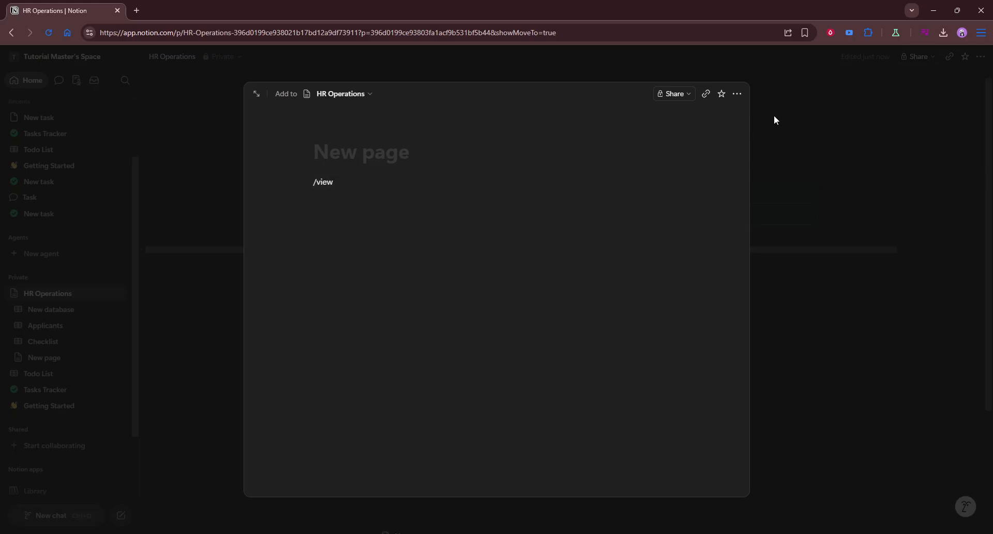
{"action": "left_click", "coordinate": [774, 117]}
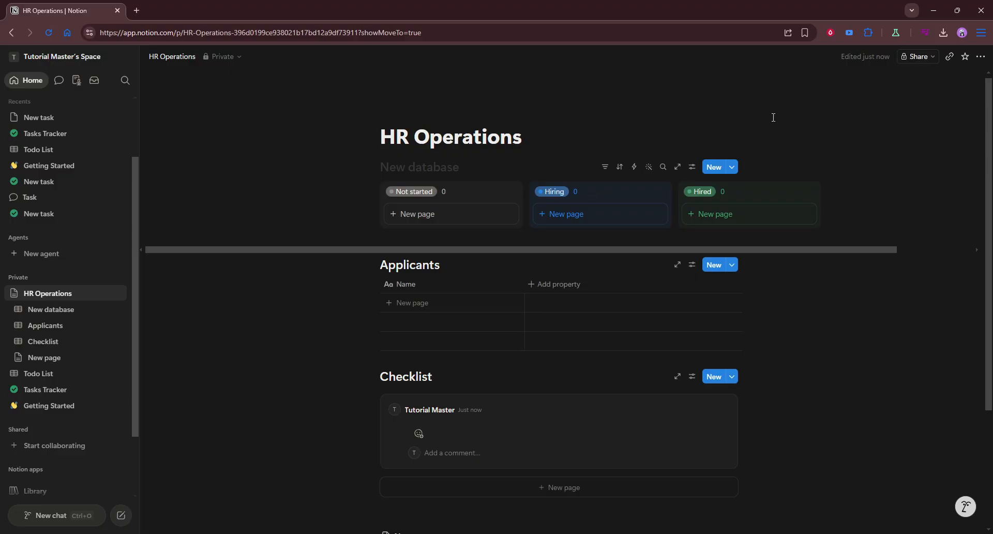